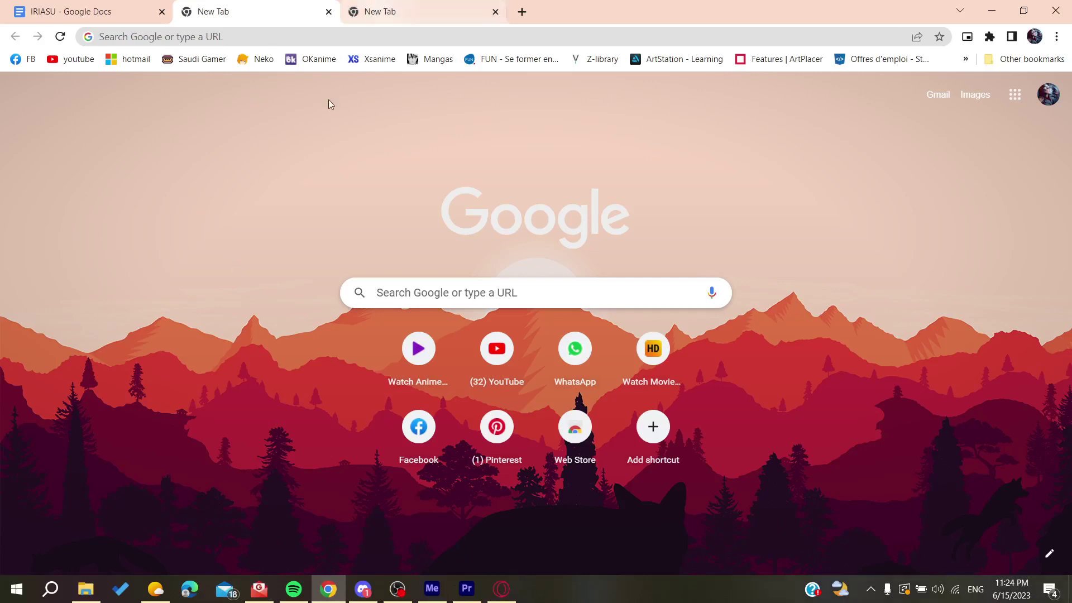
- Search Google for nordvpn in the third Chrome tab
click(371, 18)
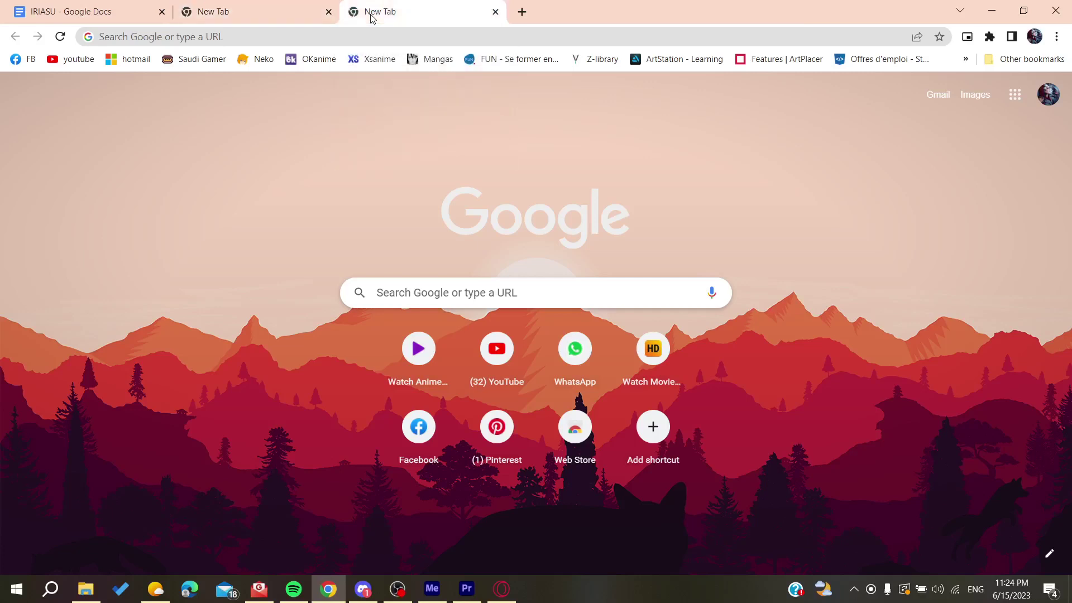
click(298, 37)
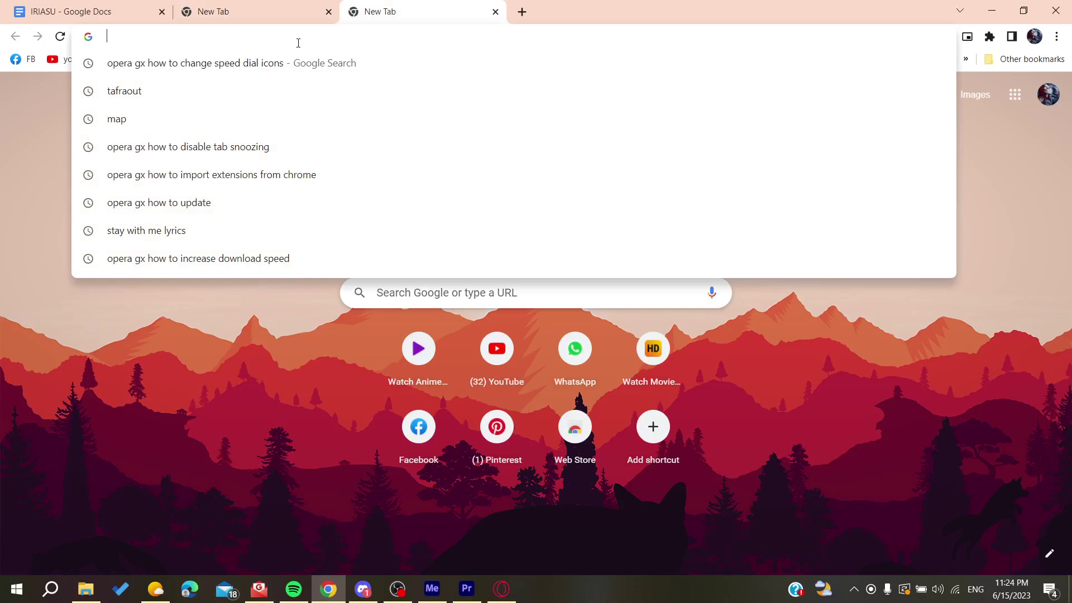
text(b)
key(BackSpace)
key(BackSpace)
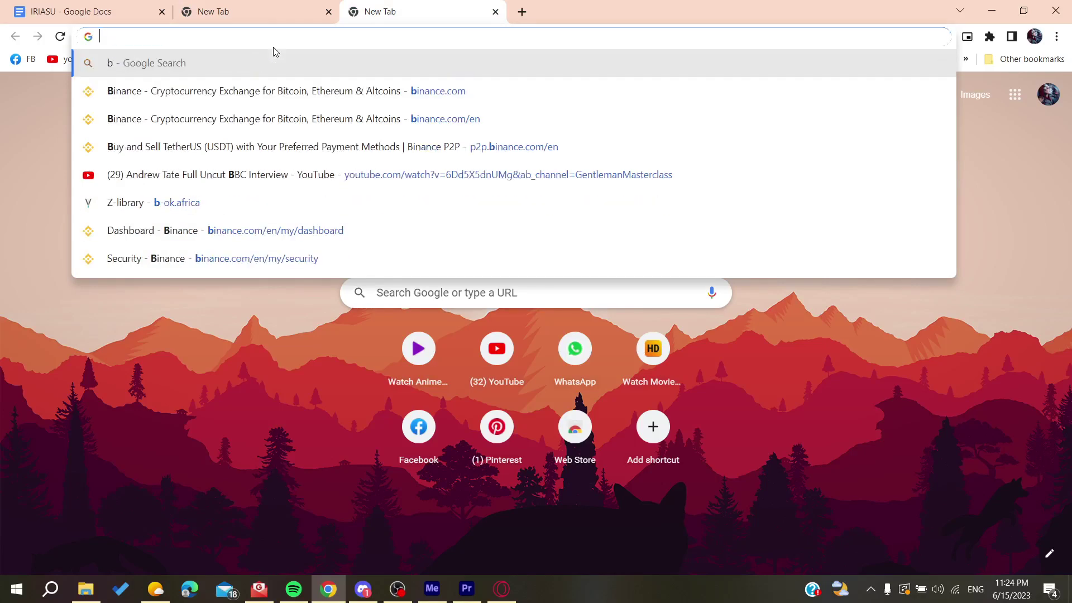
text(nord)
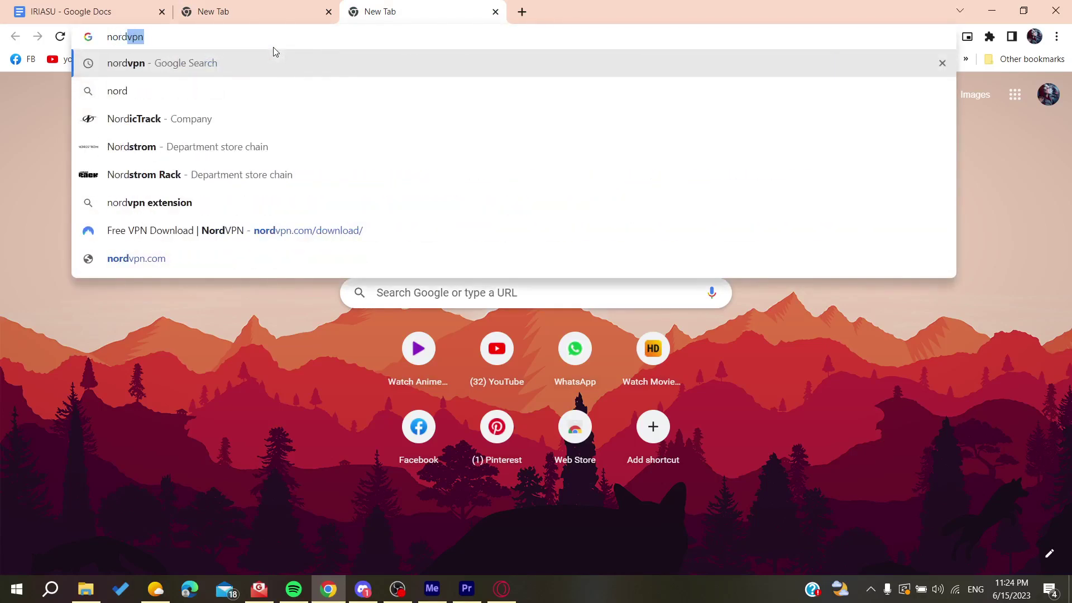
key(Return)
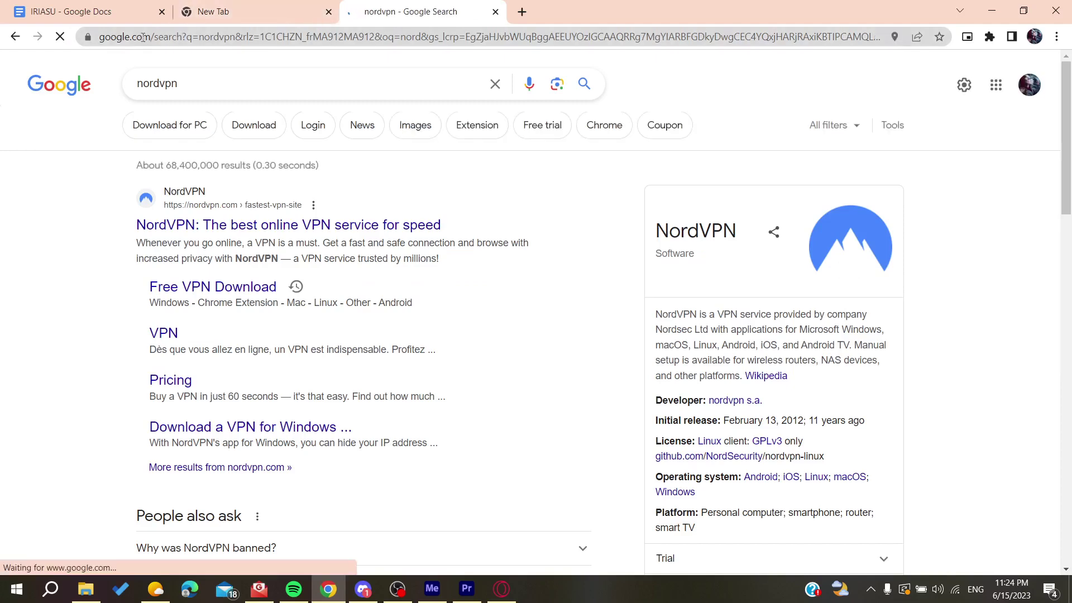
- Highlight the top NordVPN result's title text, then clear the selection
scroll(96, 184, up, 3)
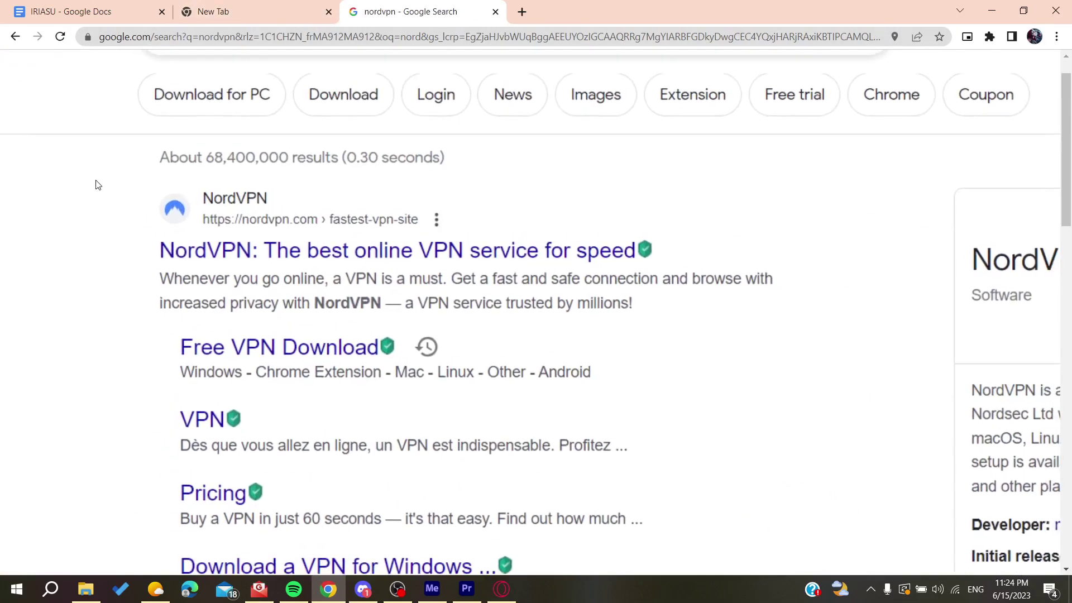
drag(157, 249, 655, 246)
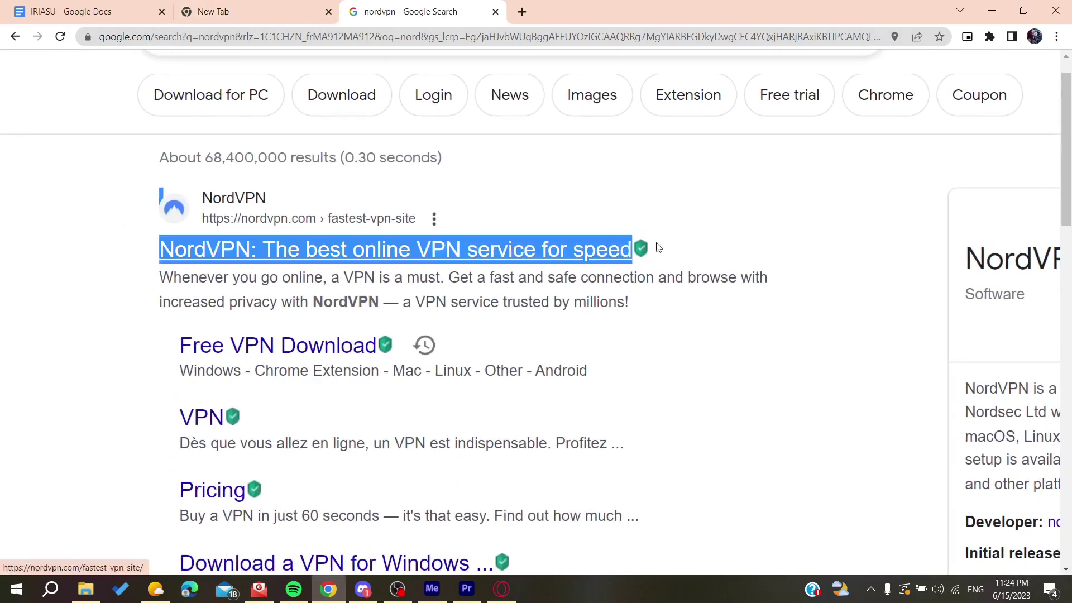
scroll(219, 200, down, 3)
click(91, 241)
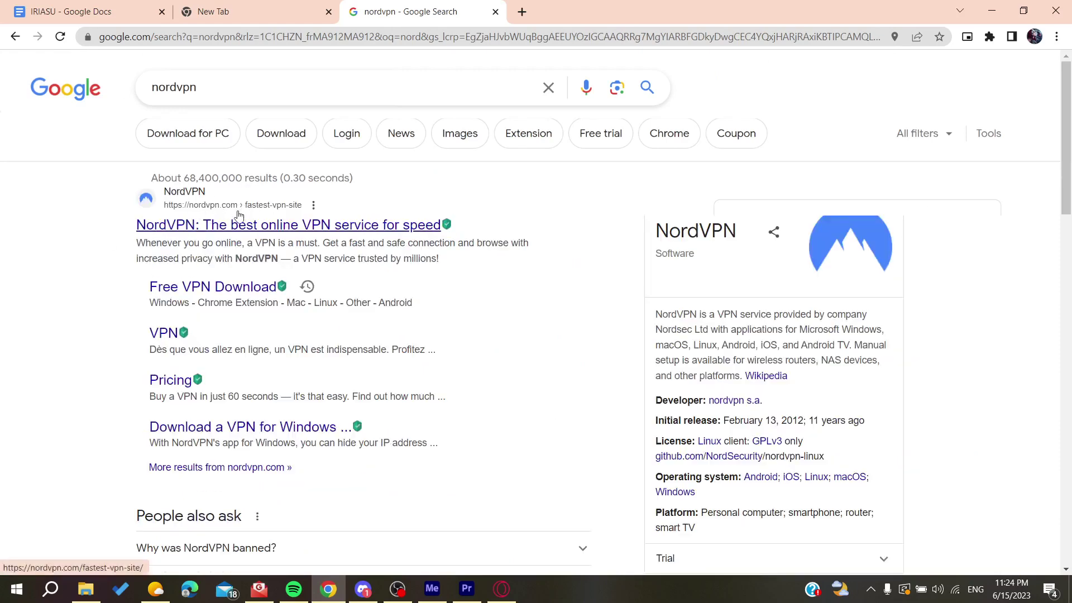
- Go to the official NordVPN site and its Download VPN page for Windows
click(224, 229)
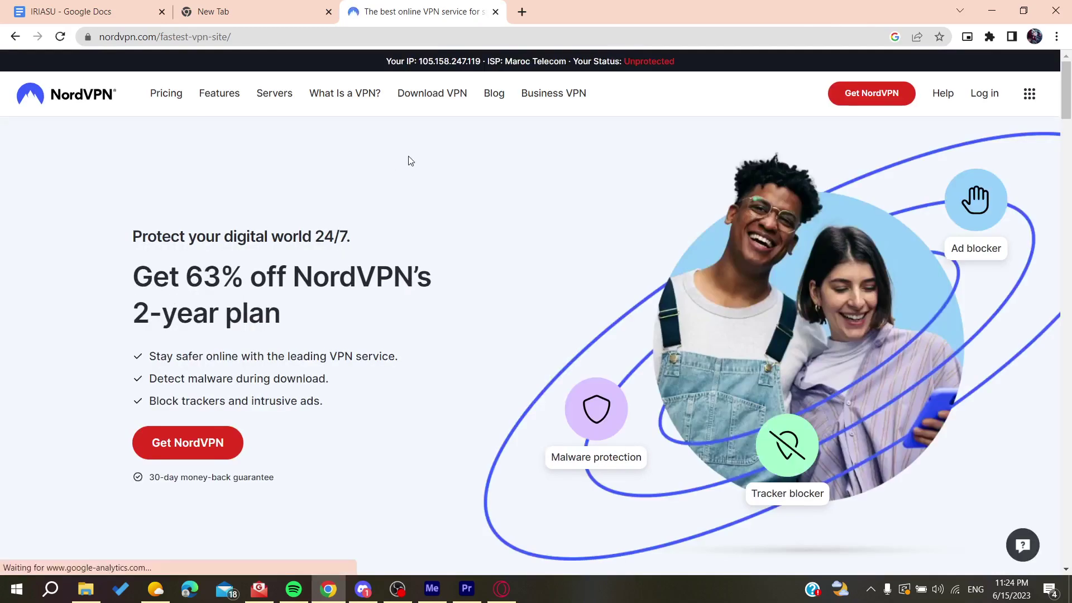
click(434, 95)
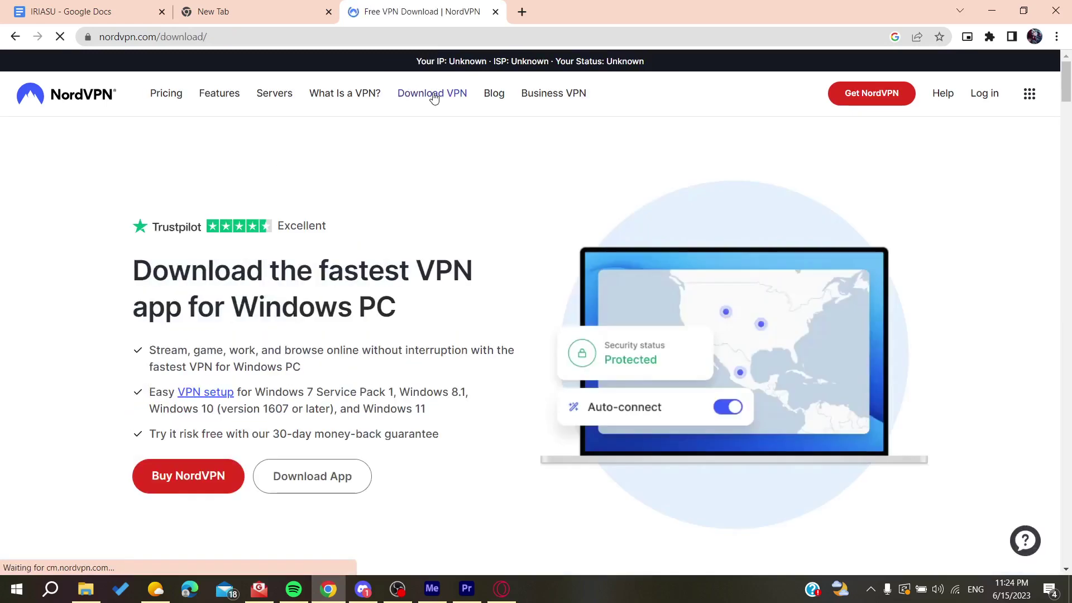
scroll(311, 463, down, 1)
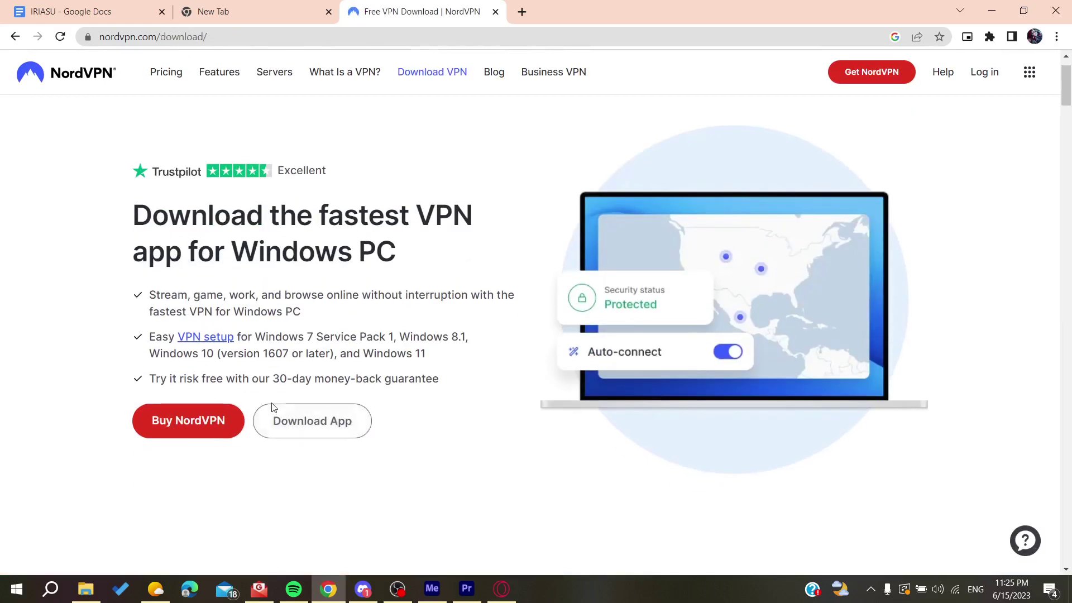
- Download NordVPNSetup.exe through Free Download Manager and run the installer
click(326, 419)
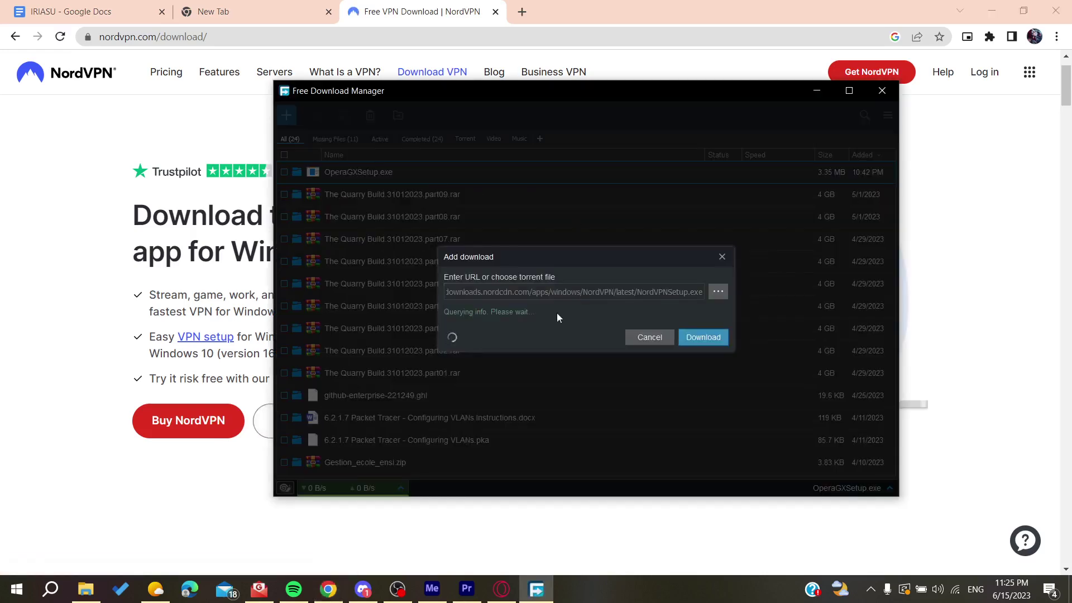
click(692, 348)
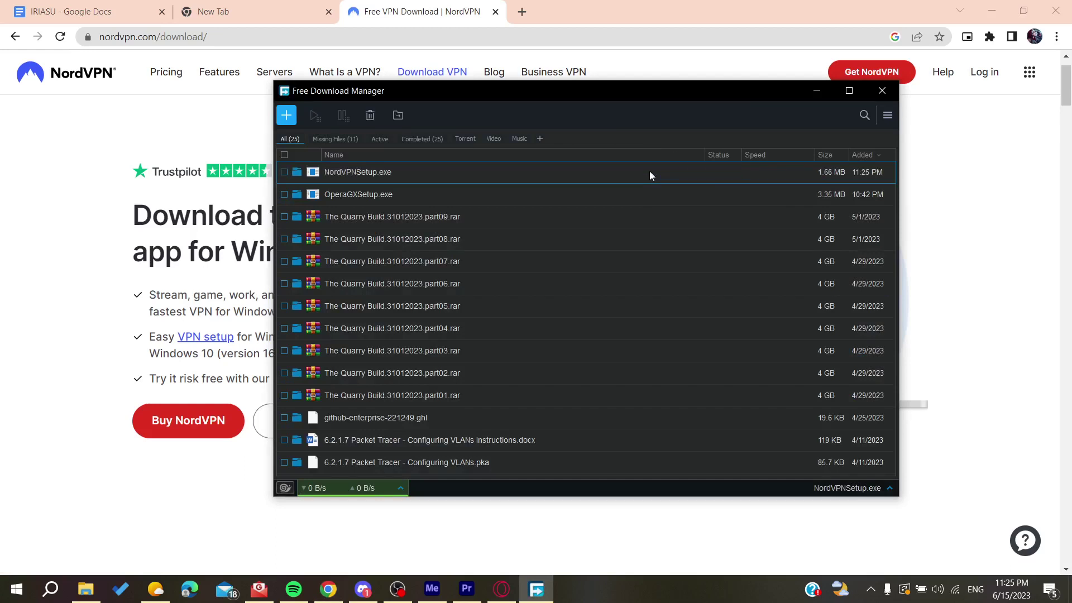
double_click(610, 171)
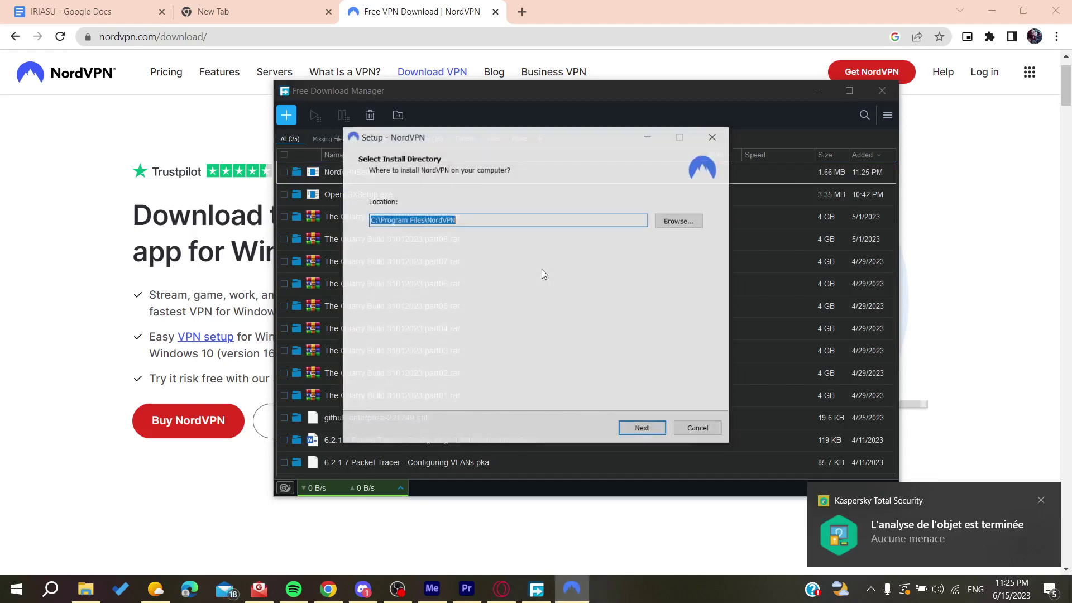
- Keep the default C:\Program Files\NordVPN folder and create only a desktop shortcut
click(815, 92)
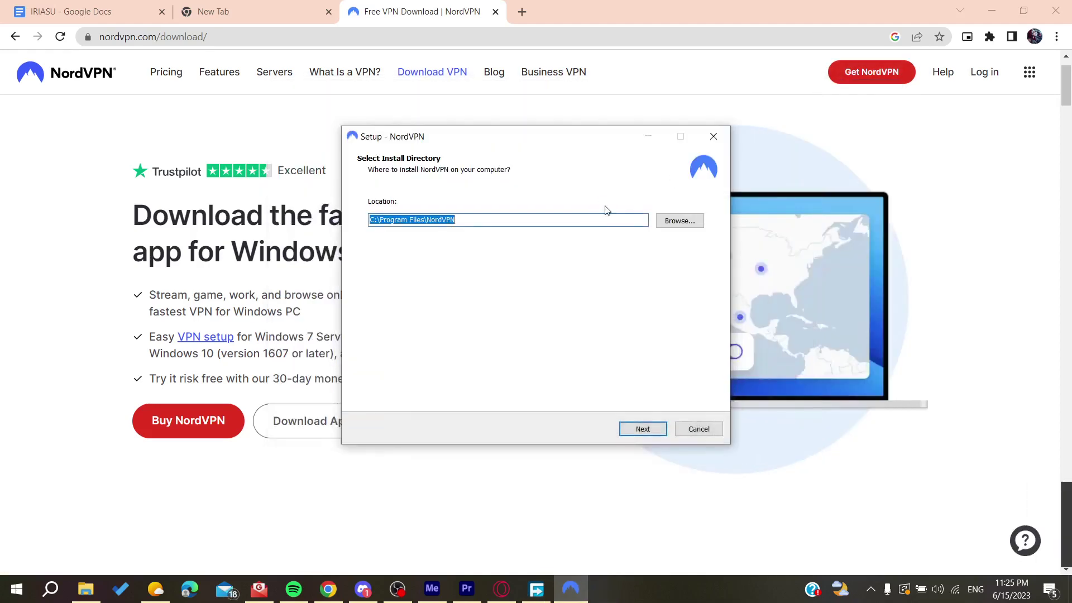
click(647, 430)
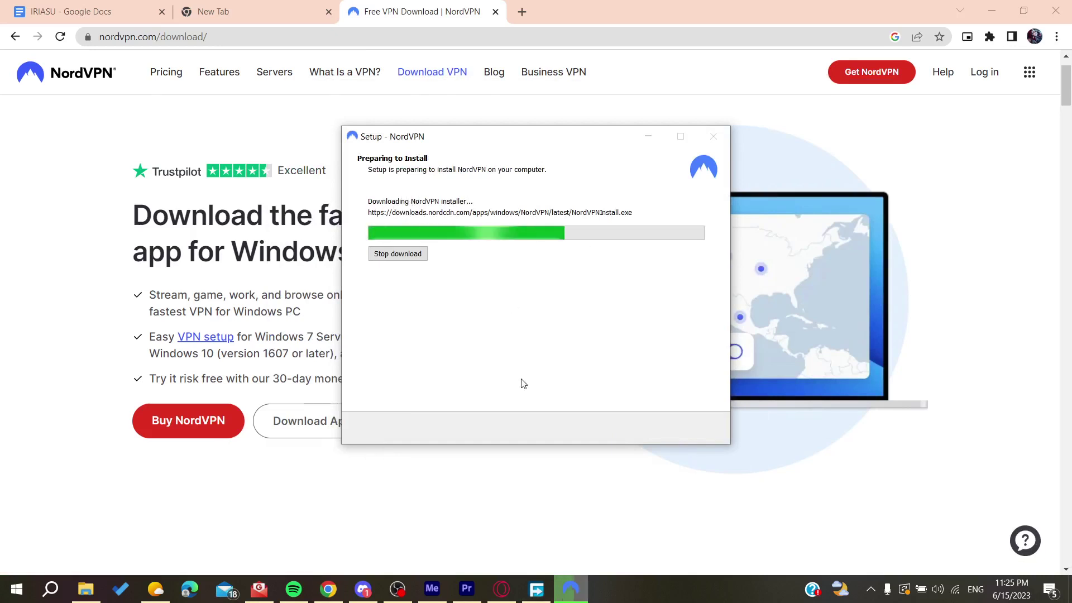
click(571, 586)
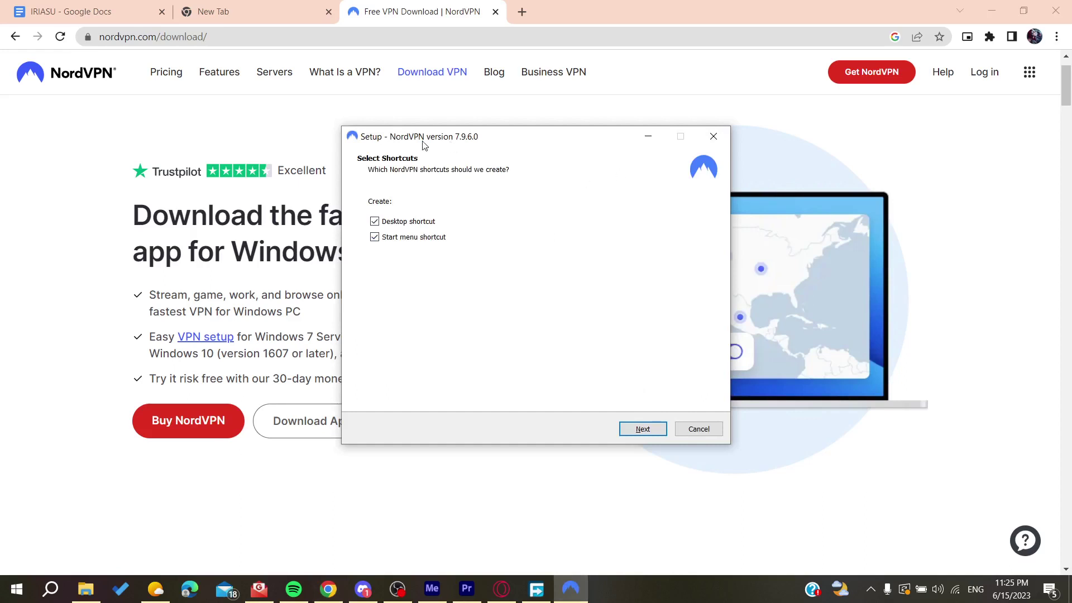
click(375, 237)
click(626, 429)
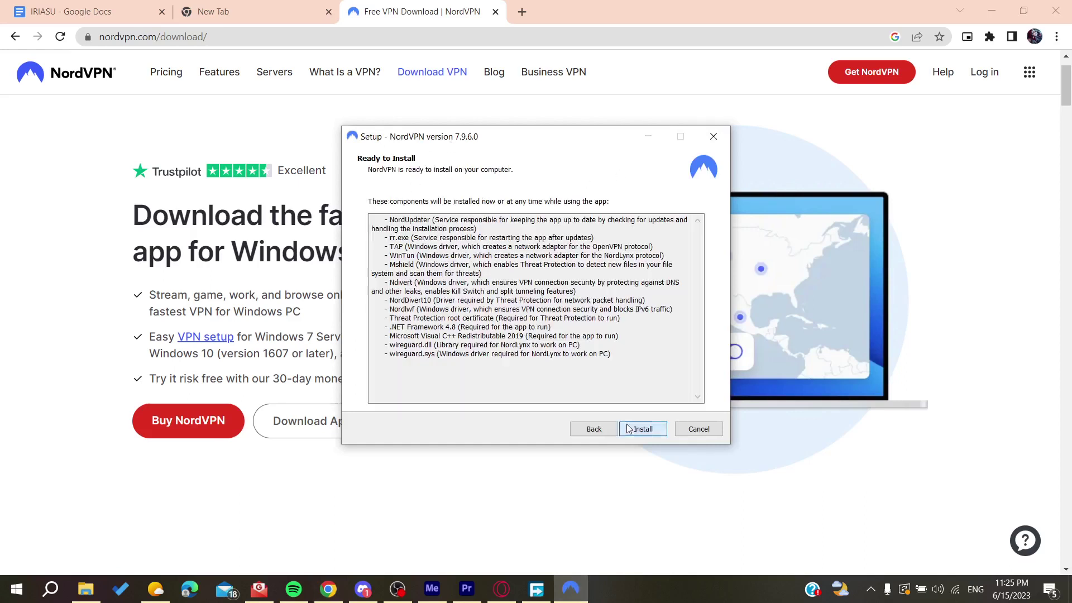
- Install NordVPN 7.9.6.0 and finish setup with Launch NordVPN checked
click(628, 428)
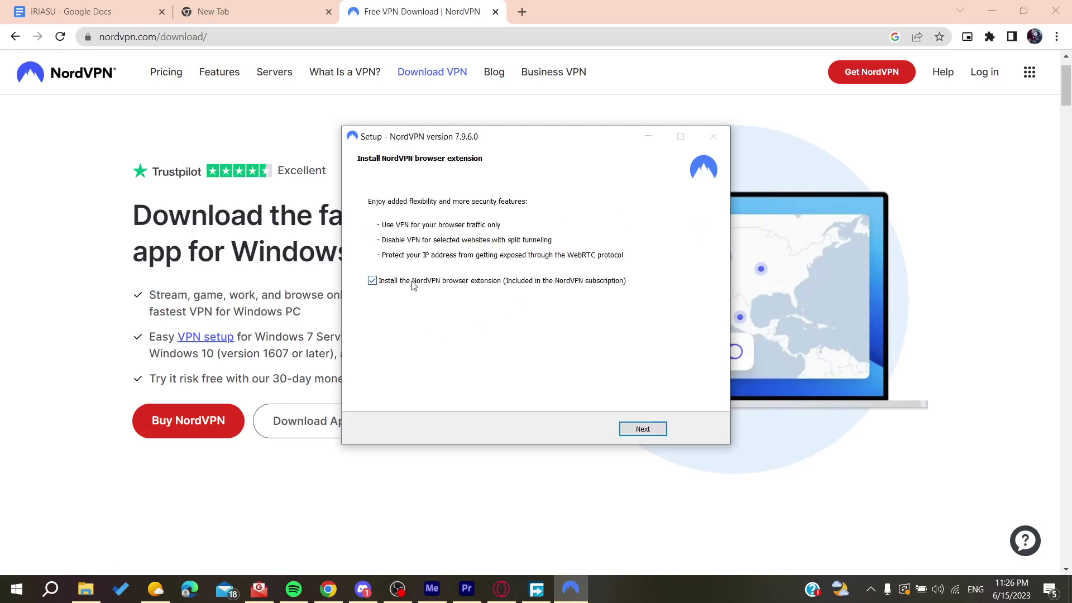
click(642, 428)
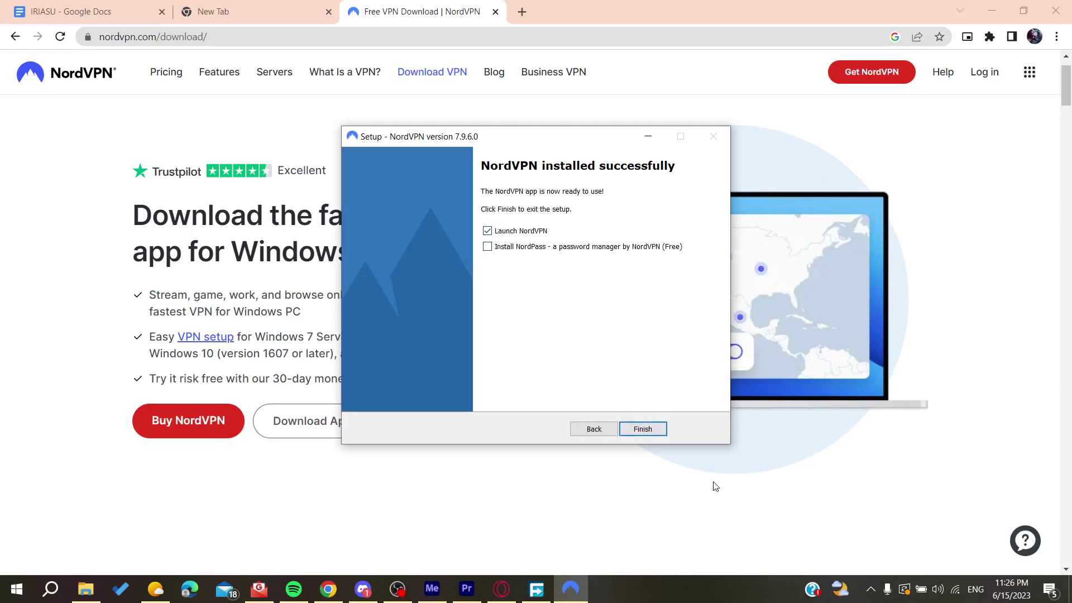
click(650, 431)
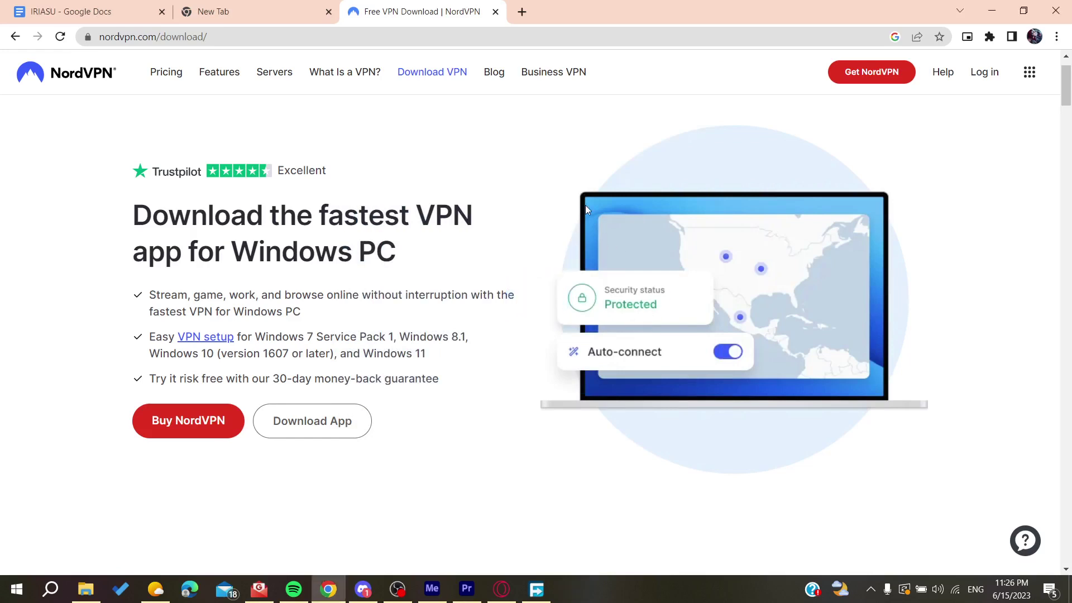
- Start Nord account creation, set Chrome as the always-used browser, and maximize NordVPN
click(360, 346)
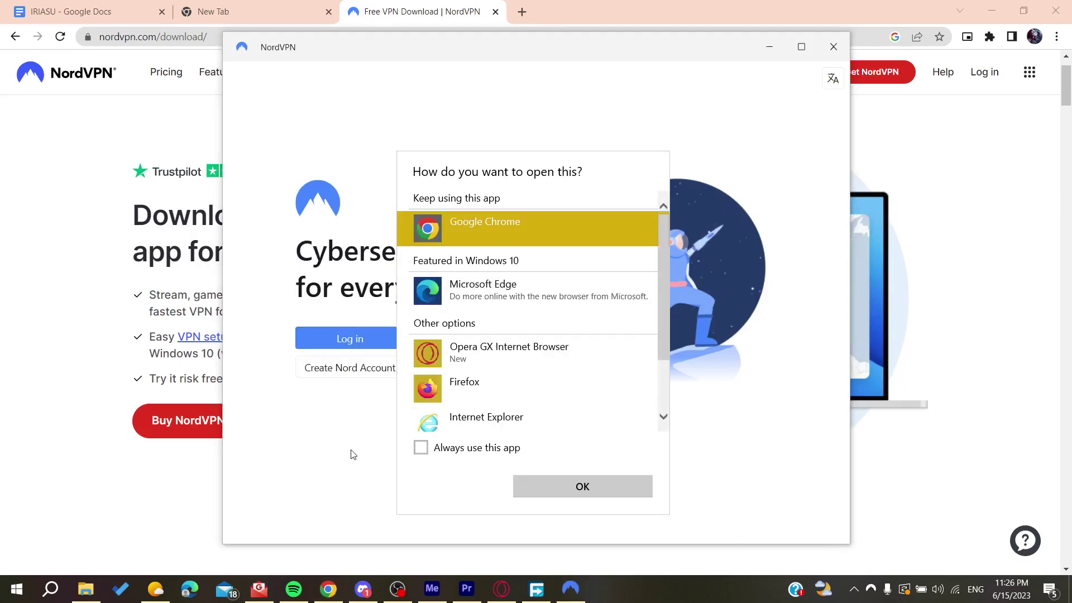
click(318, 433)
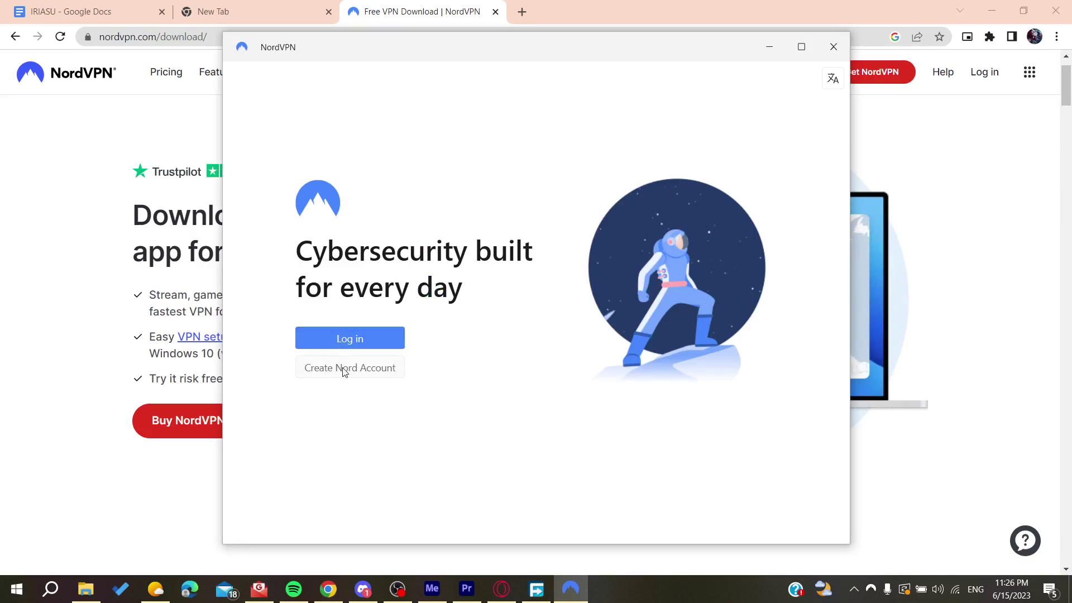
click(342, 370)
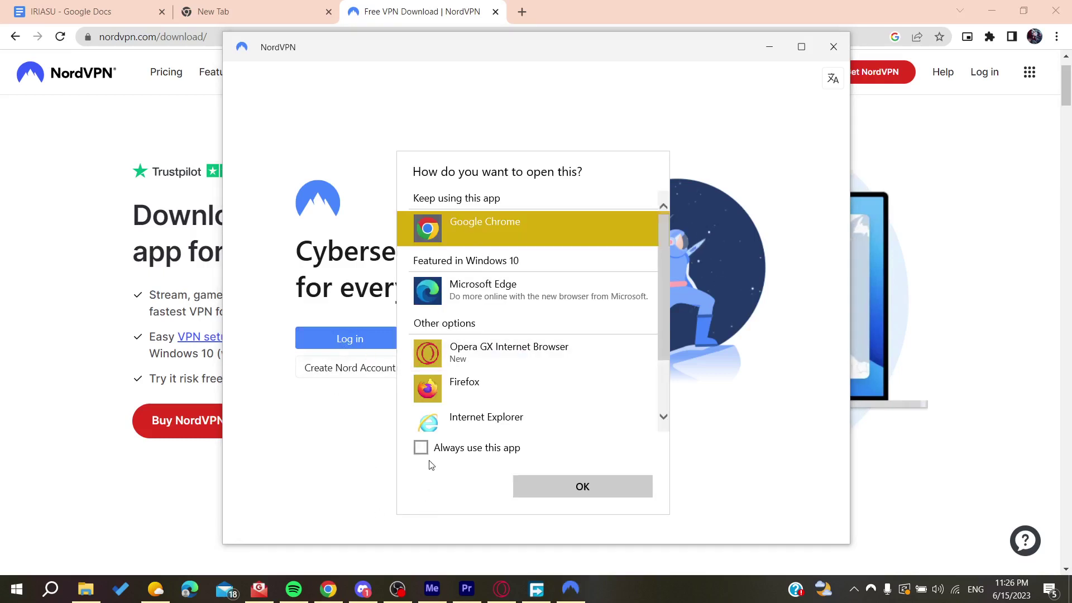
click(421, 447)
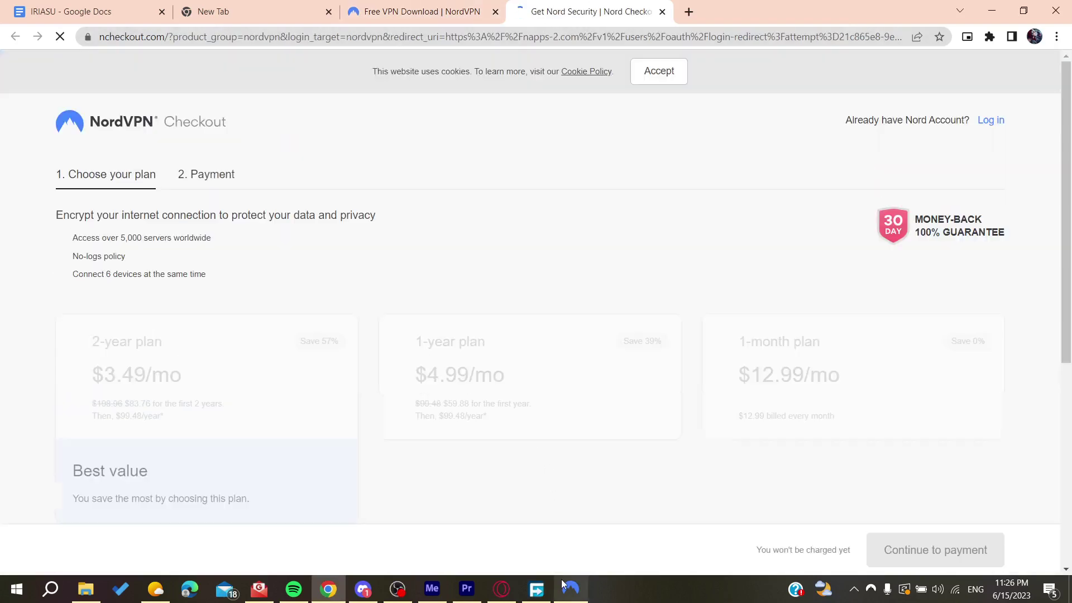
click(564, 585)
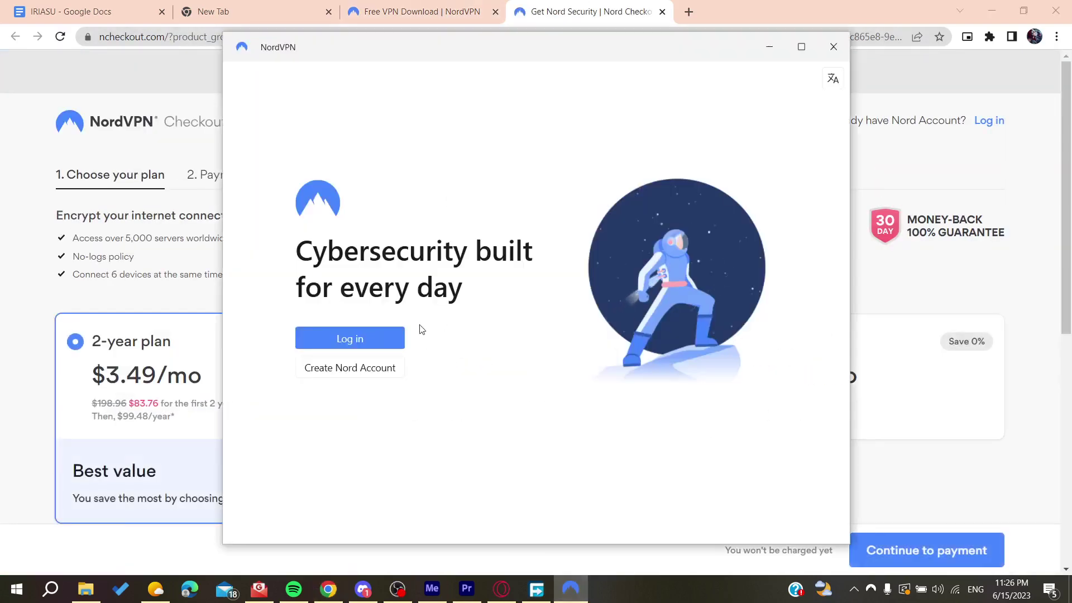
click(800, 46)
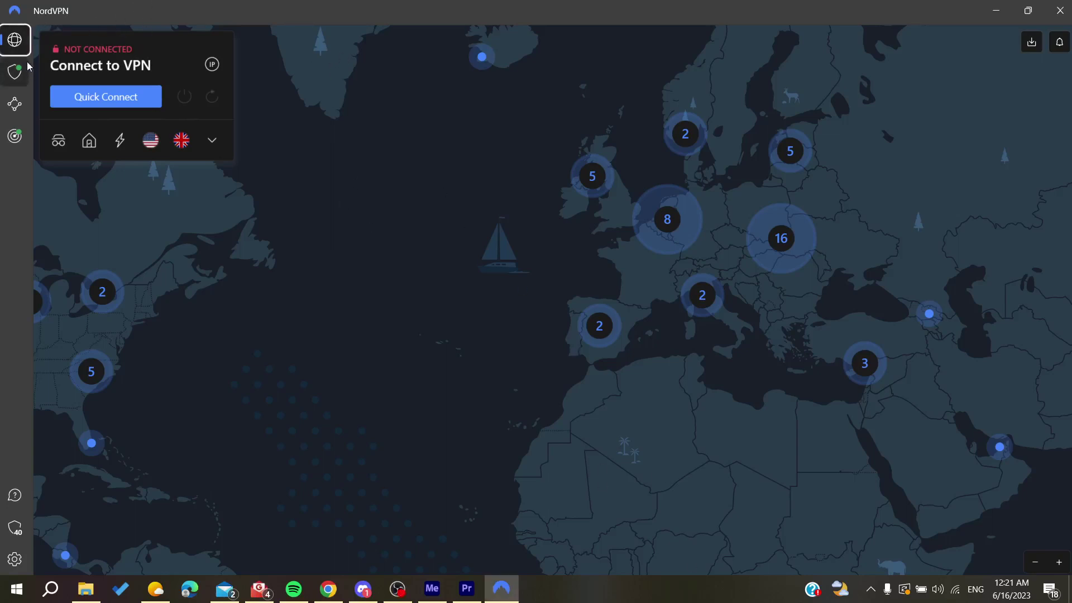
- Open the Meshnet page and flip its Off toggle to bring up the introduction
click(17, 106)
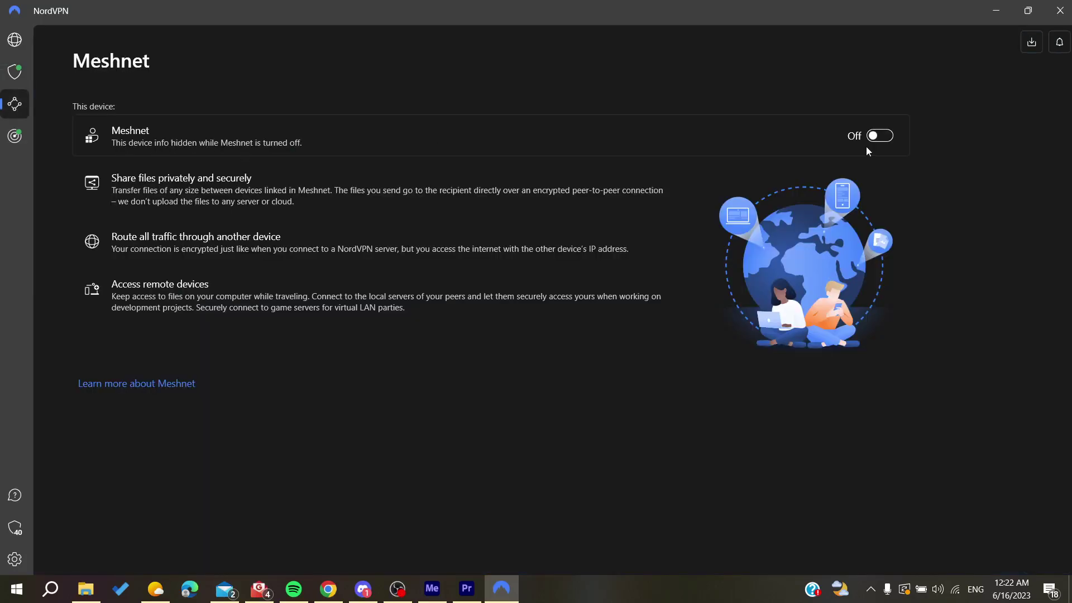
click(879, 136)
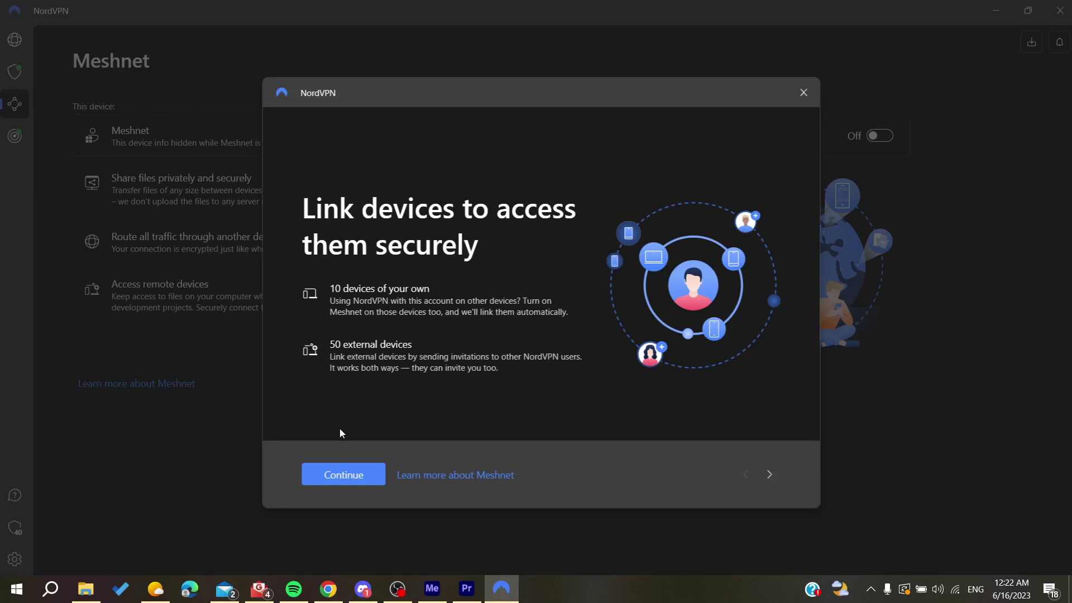
- Continue through both Meshnet intro pages and confirm Turn on Meshnet
click(329, 475)
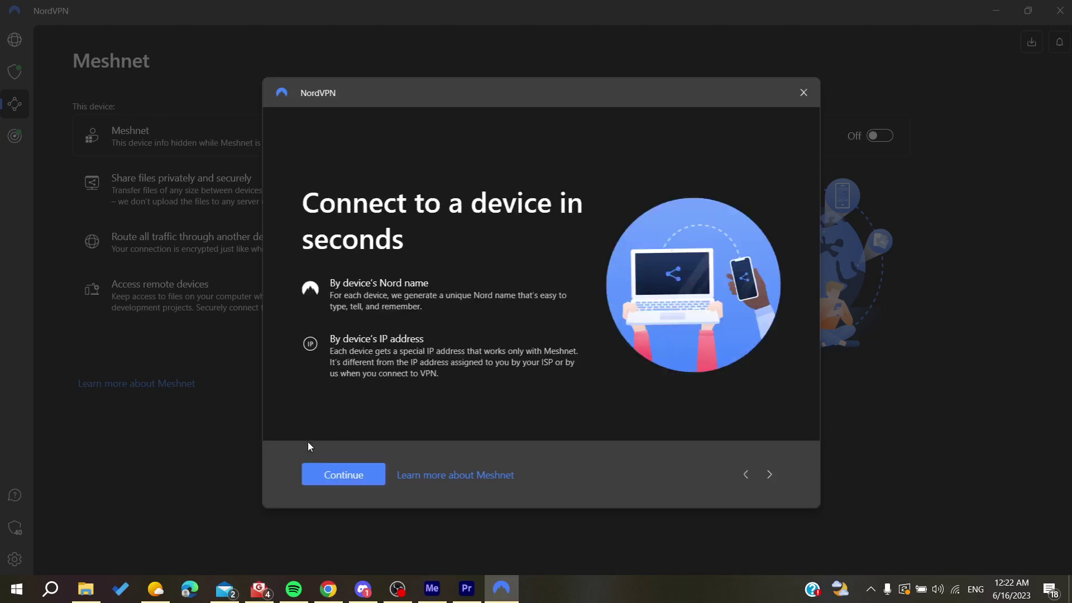
click(330, 471)
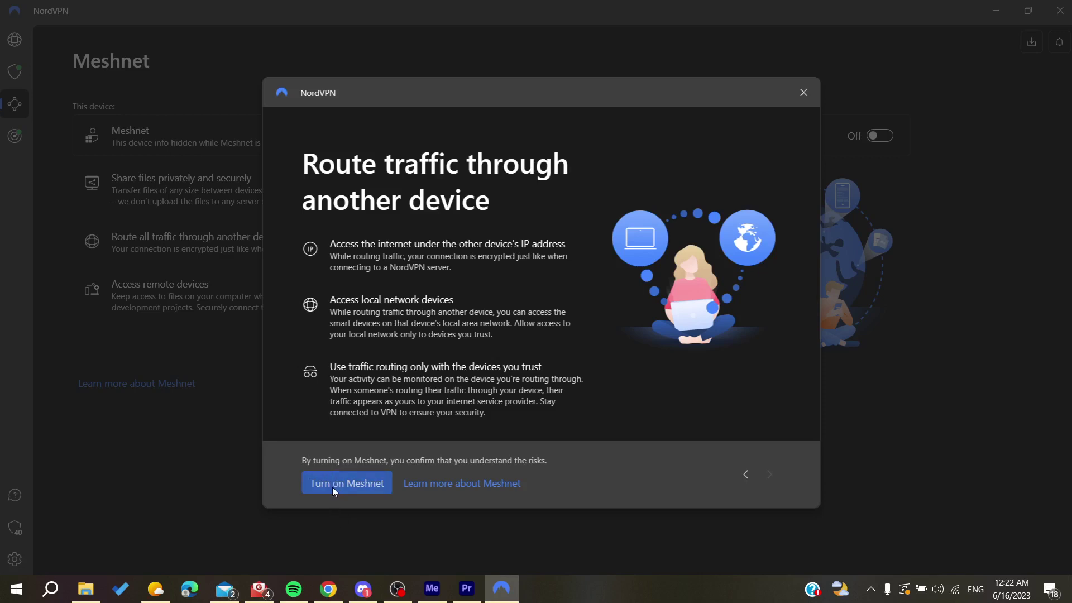
click(331, 488)
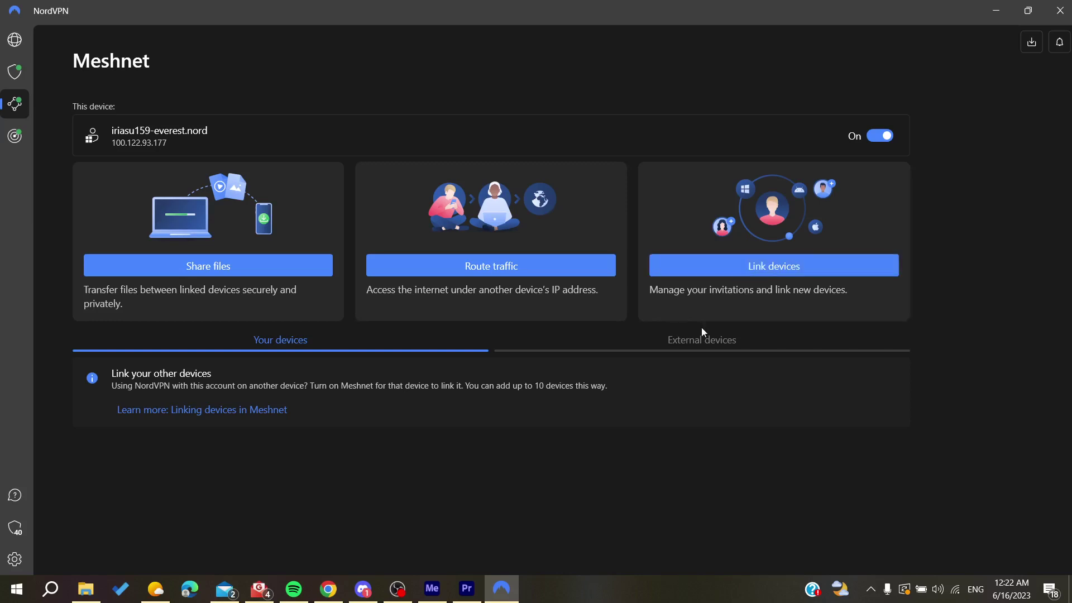
- Open Link devices, look over the Link external device invitation form, then cancel it
click(741, 264)
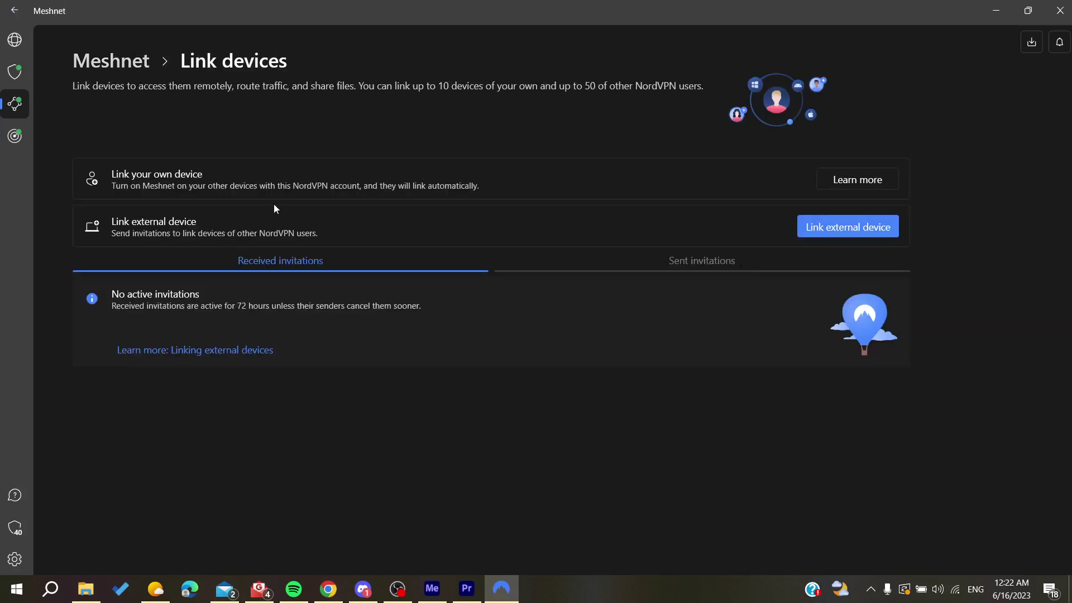
click(824, 232)
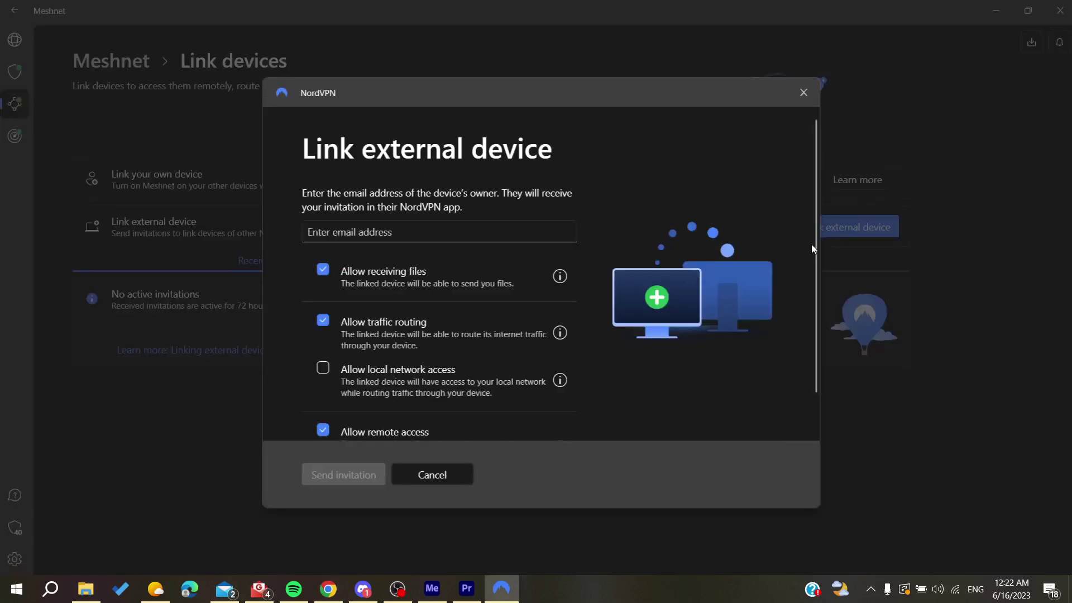
drag(416, 97, 292, 115)
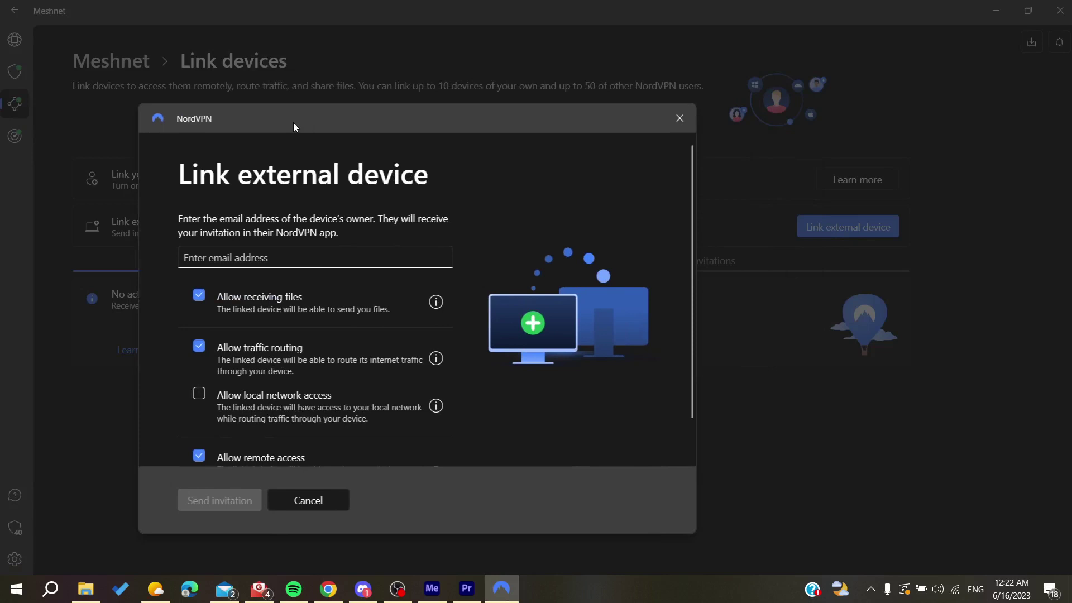
click(283, 251)
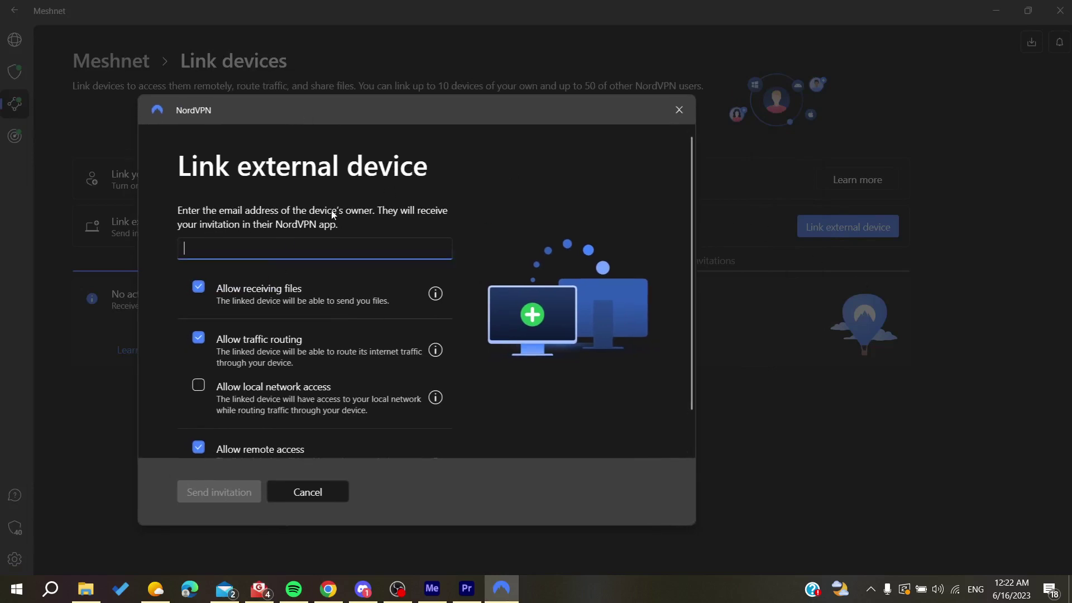
drag(359, 117, 394, 117)
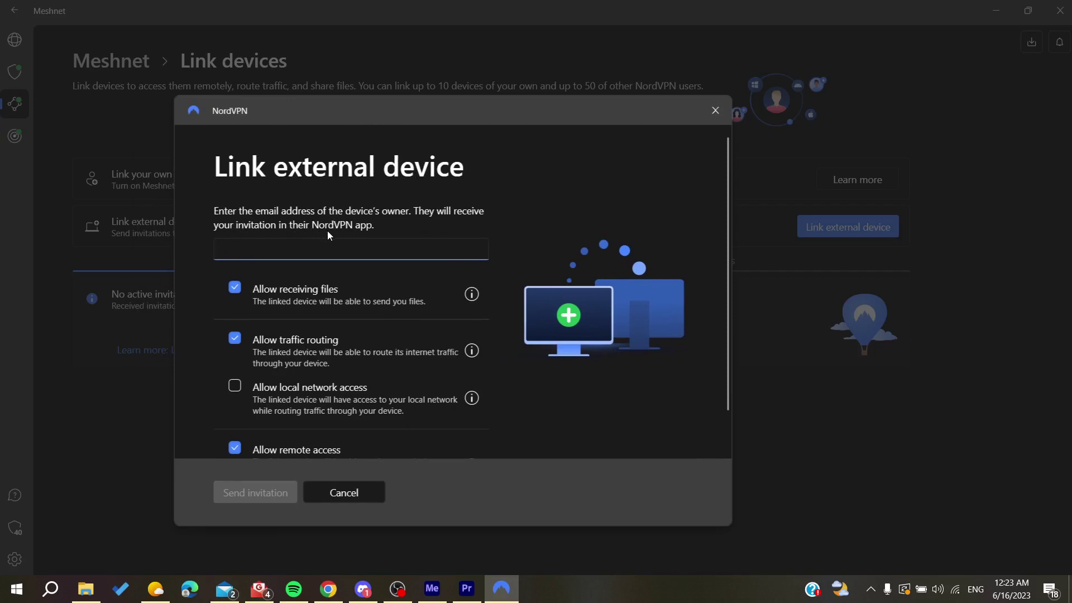
scroll(389, 240, down, 1)
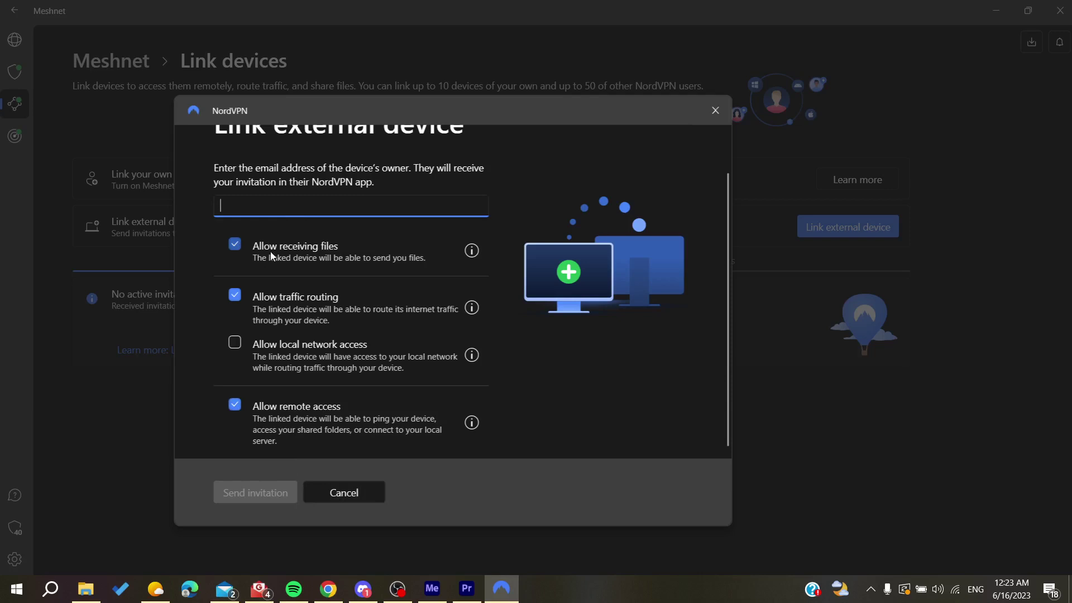
click(715, 110)
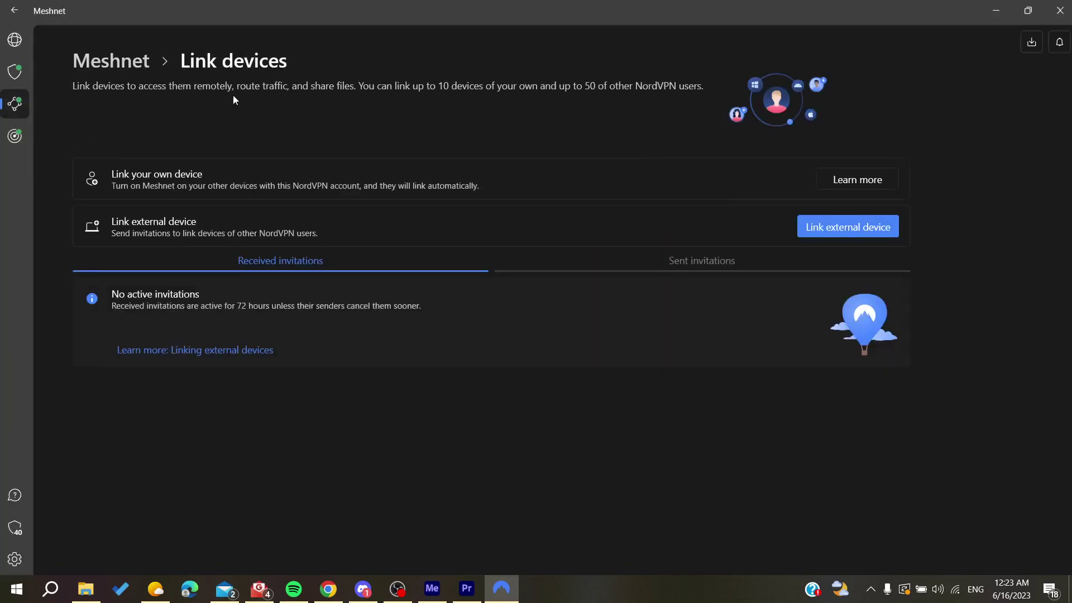
- Go back to the main Meshnet page via the Meshnet breadcrumb
click(103, 62)
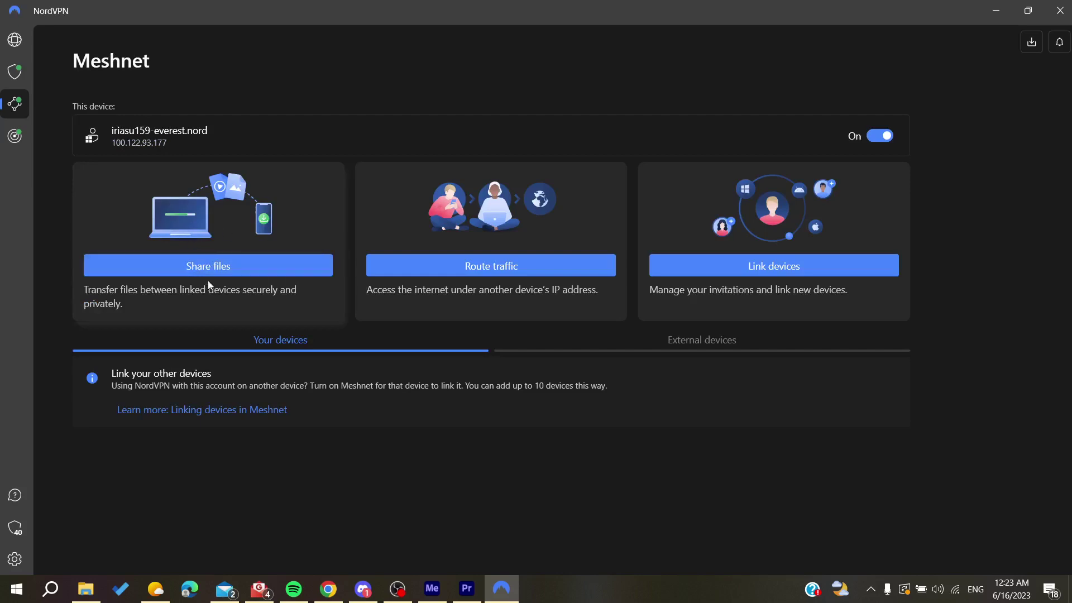